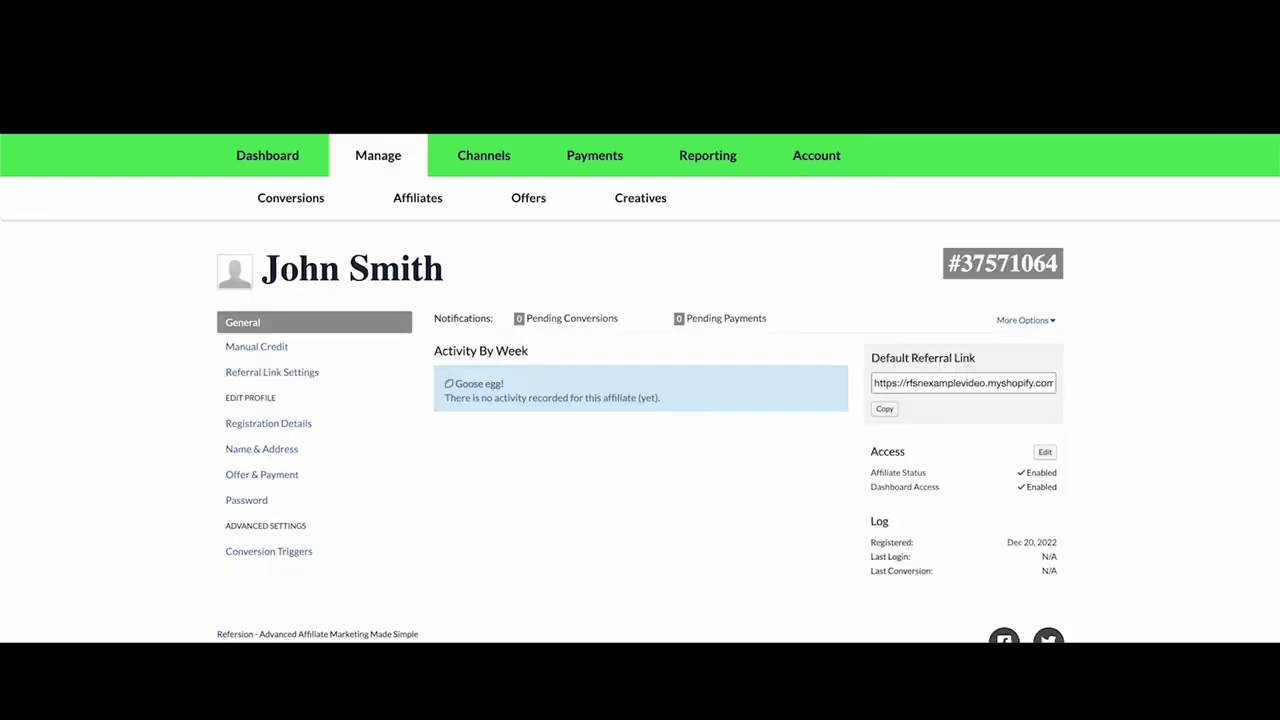
- Copy the affiliate's referral link and add the Legend Ink Classic Backpack to the cart
click(885, 408)
click(843, 292)
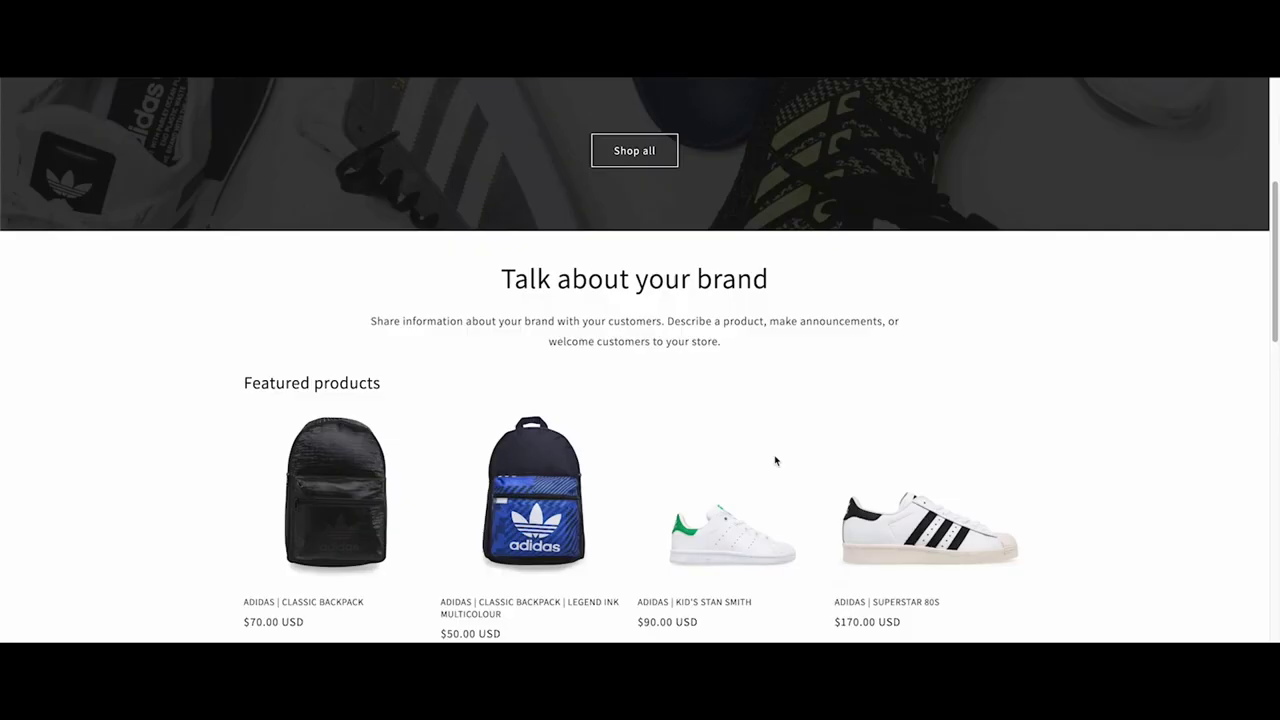
click(943, 591)
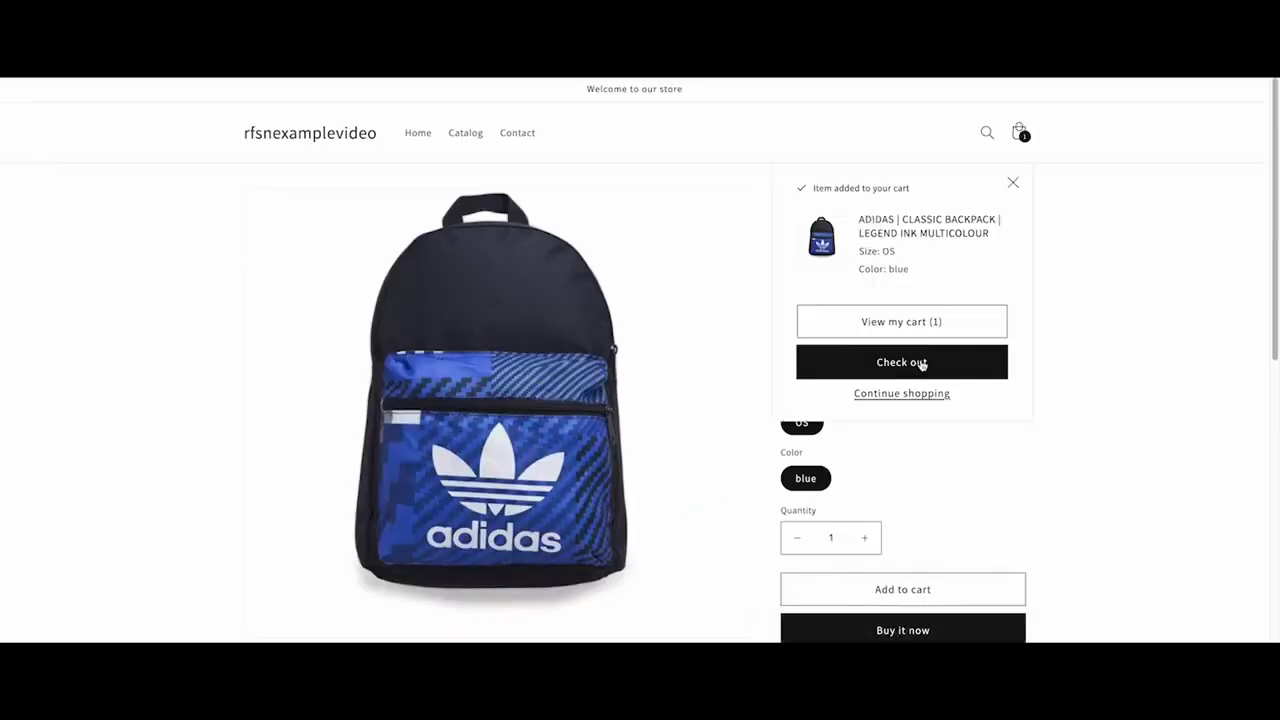
- Start checkout and enter the contact e-mail and the shipping first and last name
click(922, 362)
click(343, 505)
text(Andre)
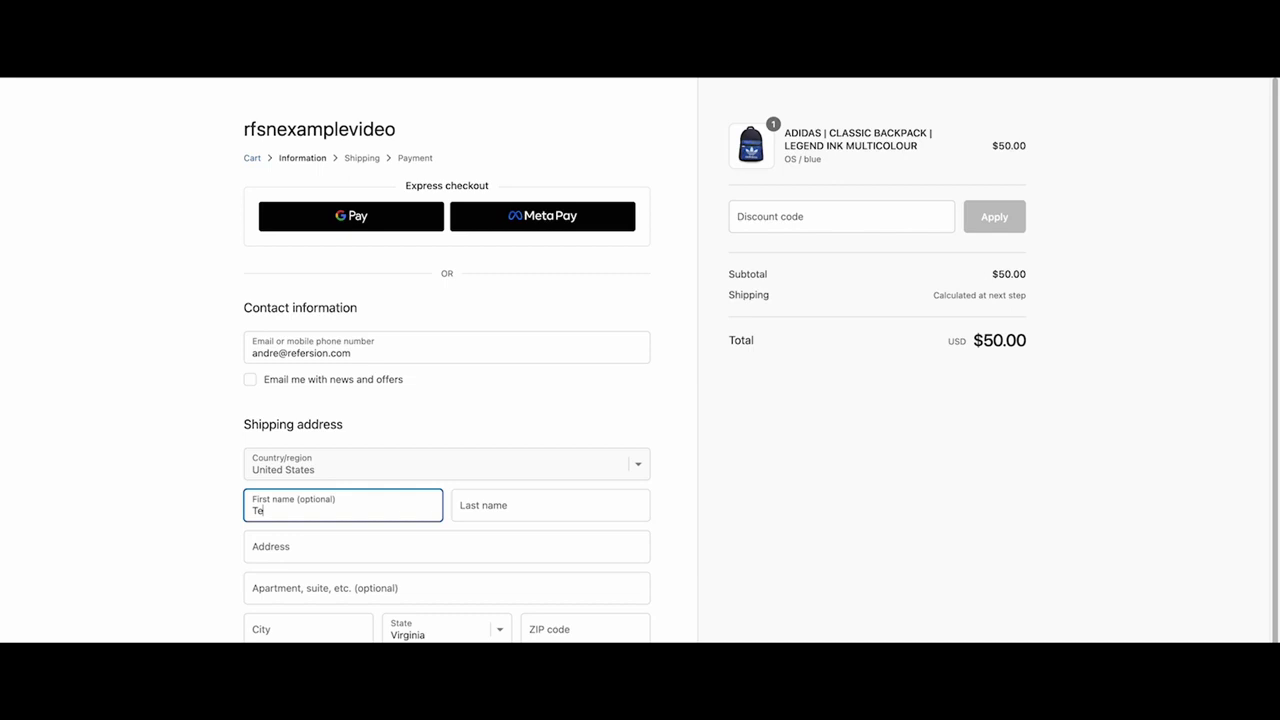
key(Tab)
text(Refersion)
- Enter the New York shipping address with Floor 10 and submit the shipping details
key(Tab)
text(242 West 38gt)
key(BackSpace)
key(BackSpace)
text(th)
key(Down)
key(Return)
- Pay with the test card, named Test Orders, expiry 10/23, CVV 123, placing the $50.00 order
key(Tab)
text(Floor 10)
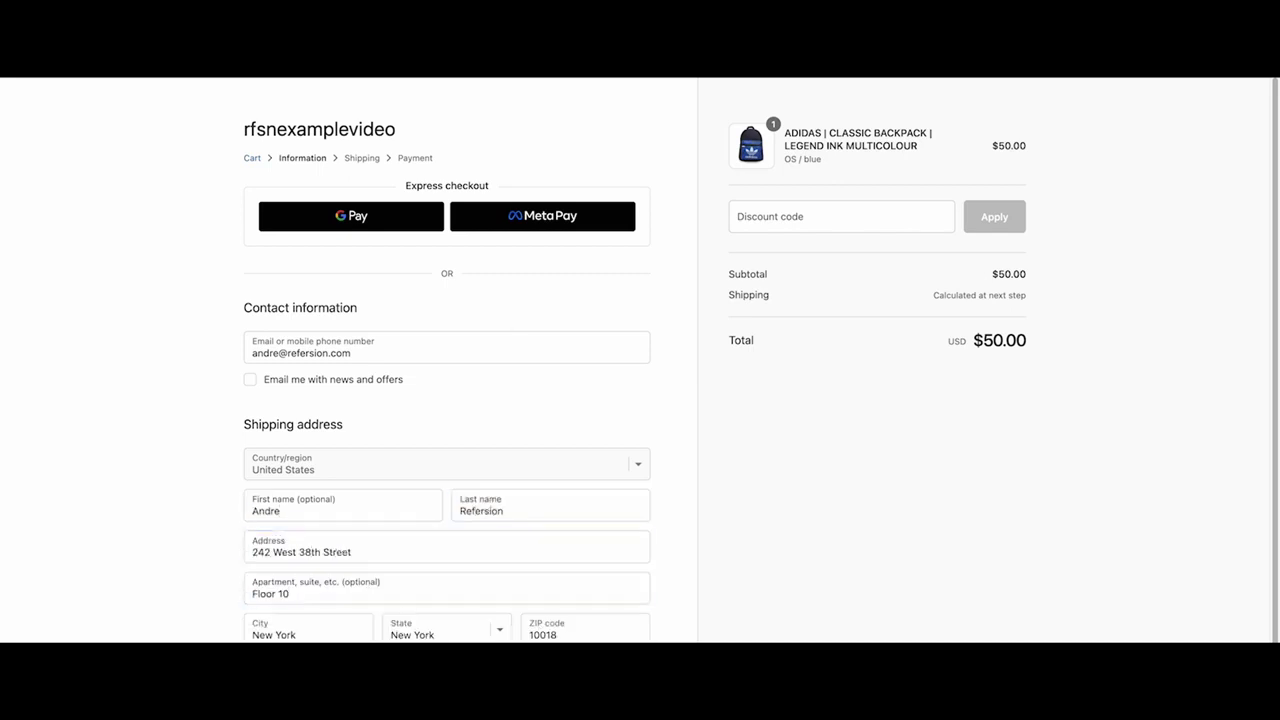
key(Return)
click(585, 456)
click(577, 440)
text(4242424242424242)
key(Tab)
text(Test Orders)
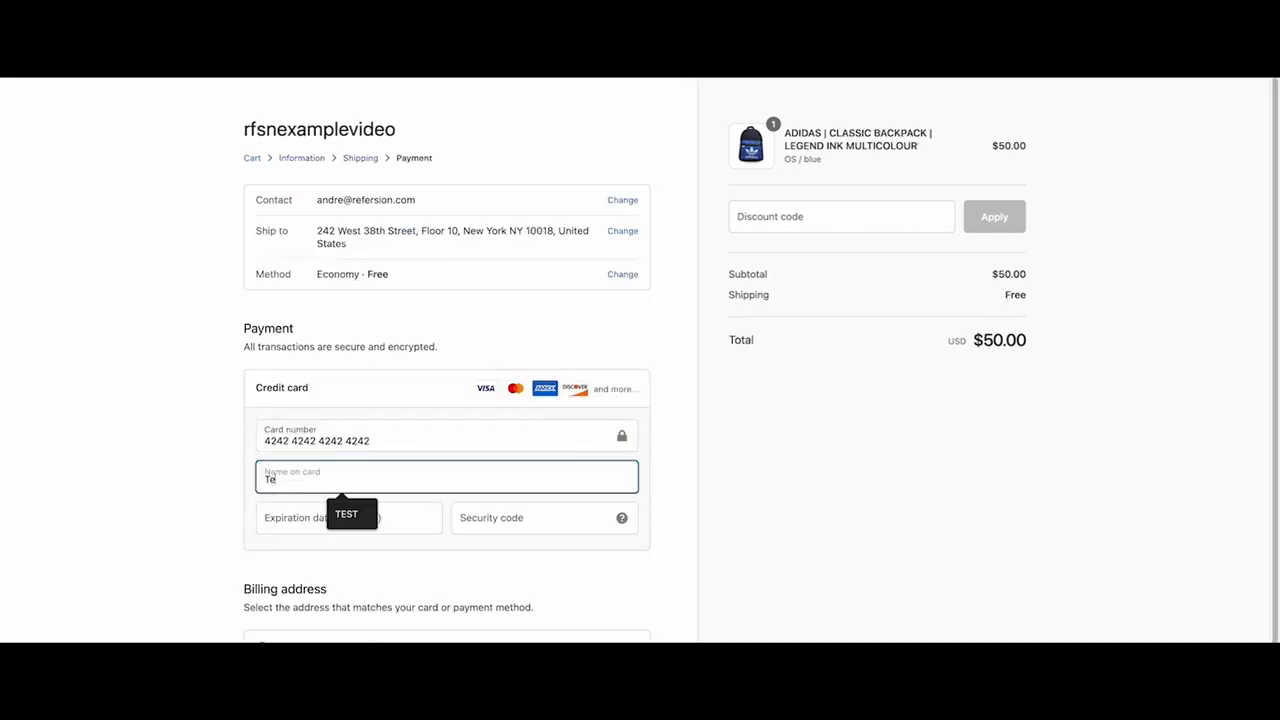
key(Tab)
text(1023)
key(Tab)
text(123)
key(Return)
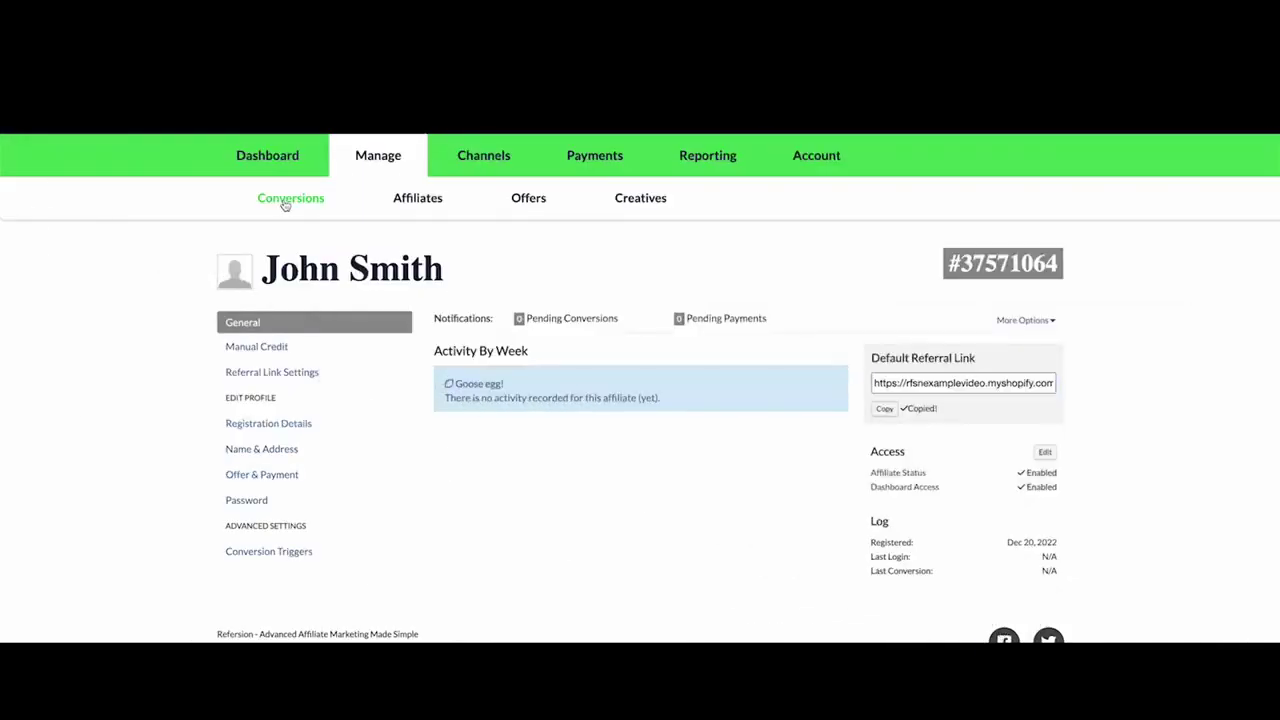
- Show the Conversions list to see the new $50.00 Link conversion for order 1003
click(285, 203)
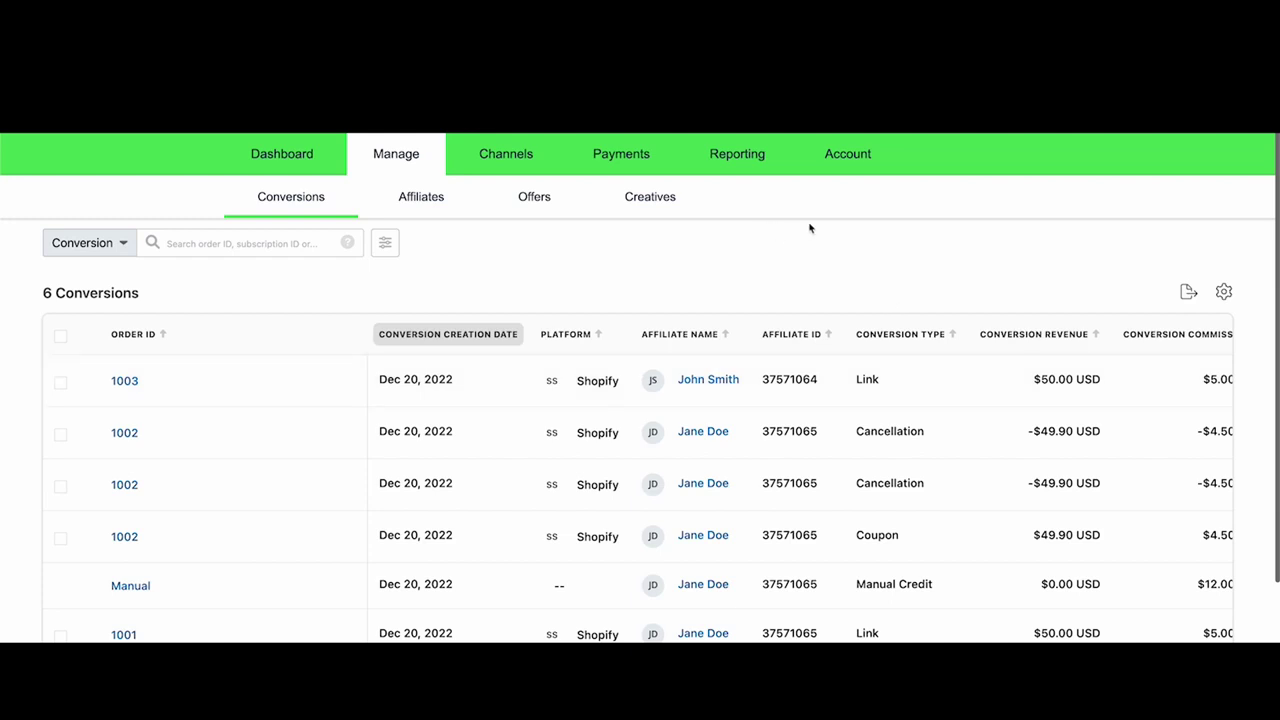
click(860, 151)
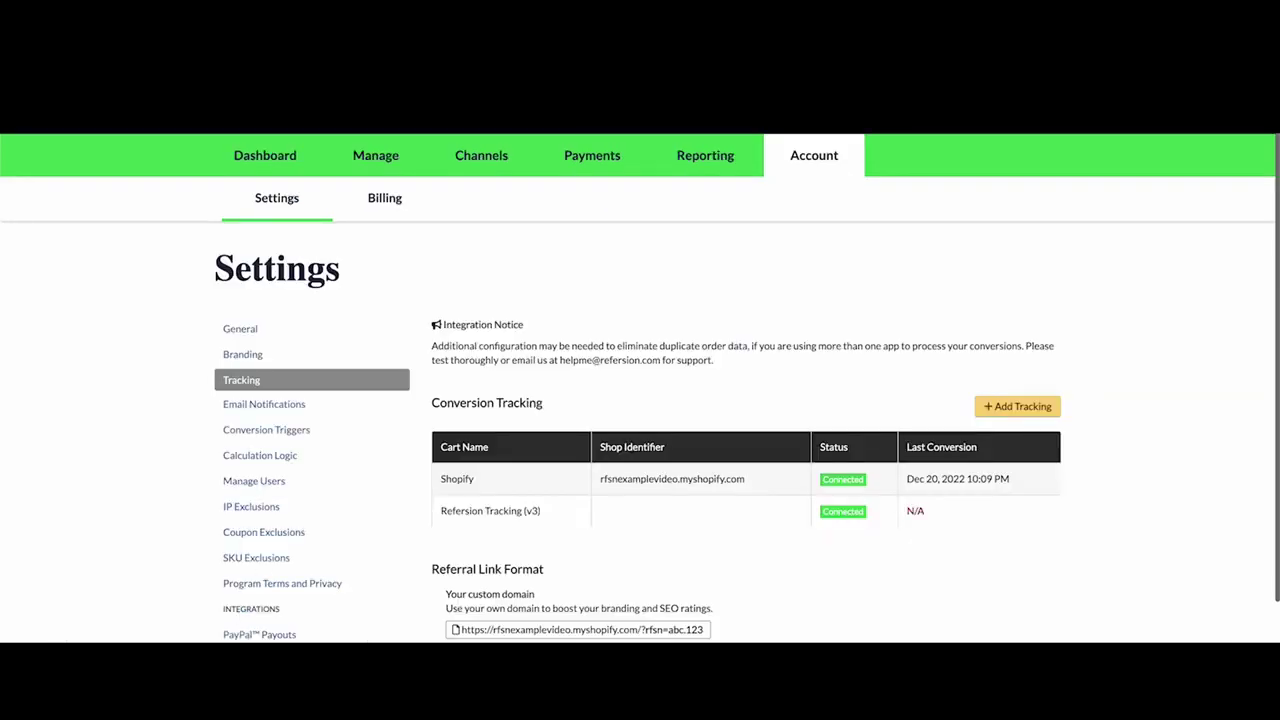
scroll(251, 557, down, 2)
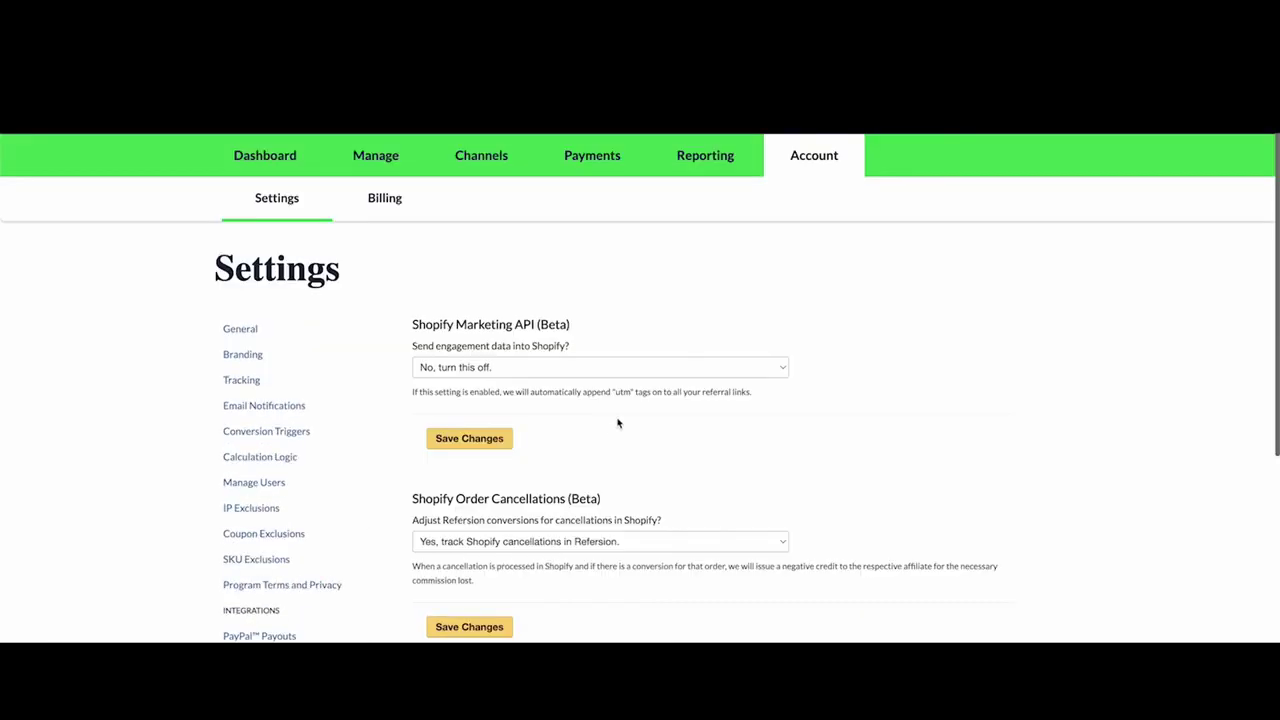
scroll(630, 420, down, 5)
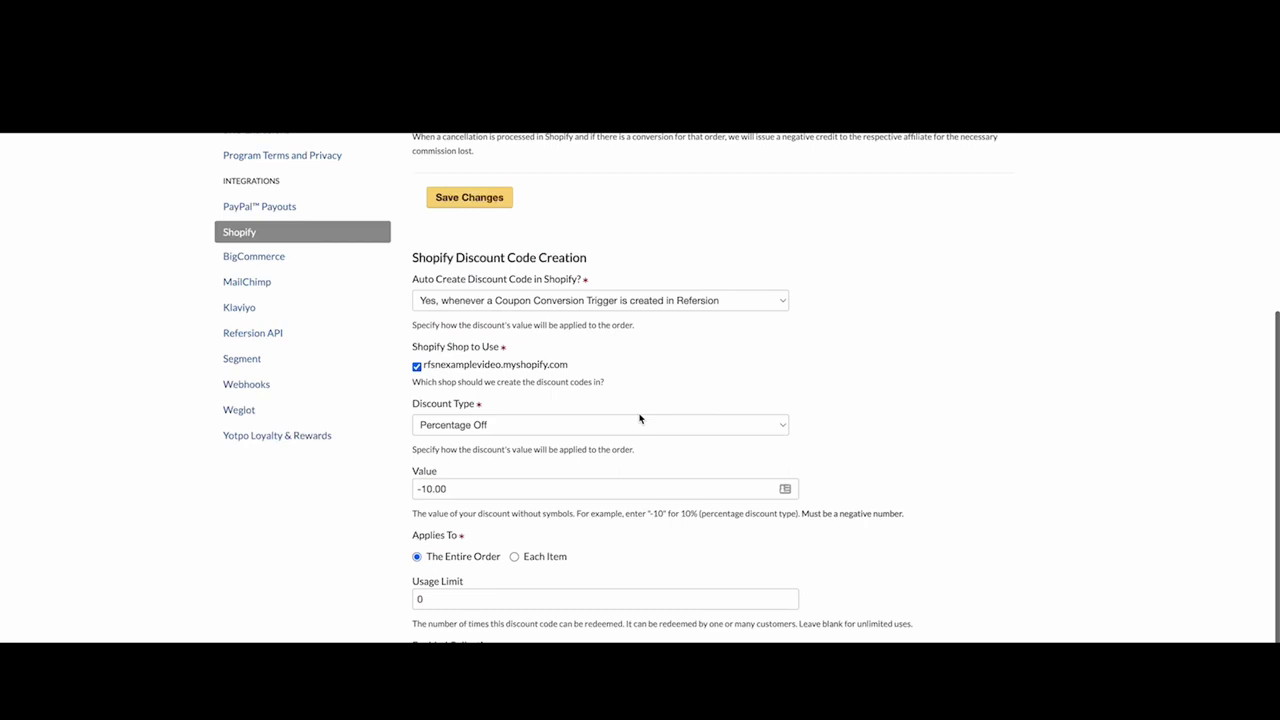
scroll(640, 418, down, 1)
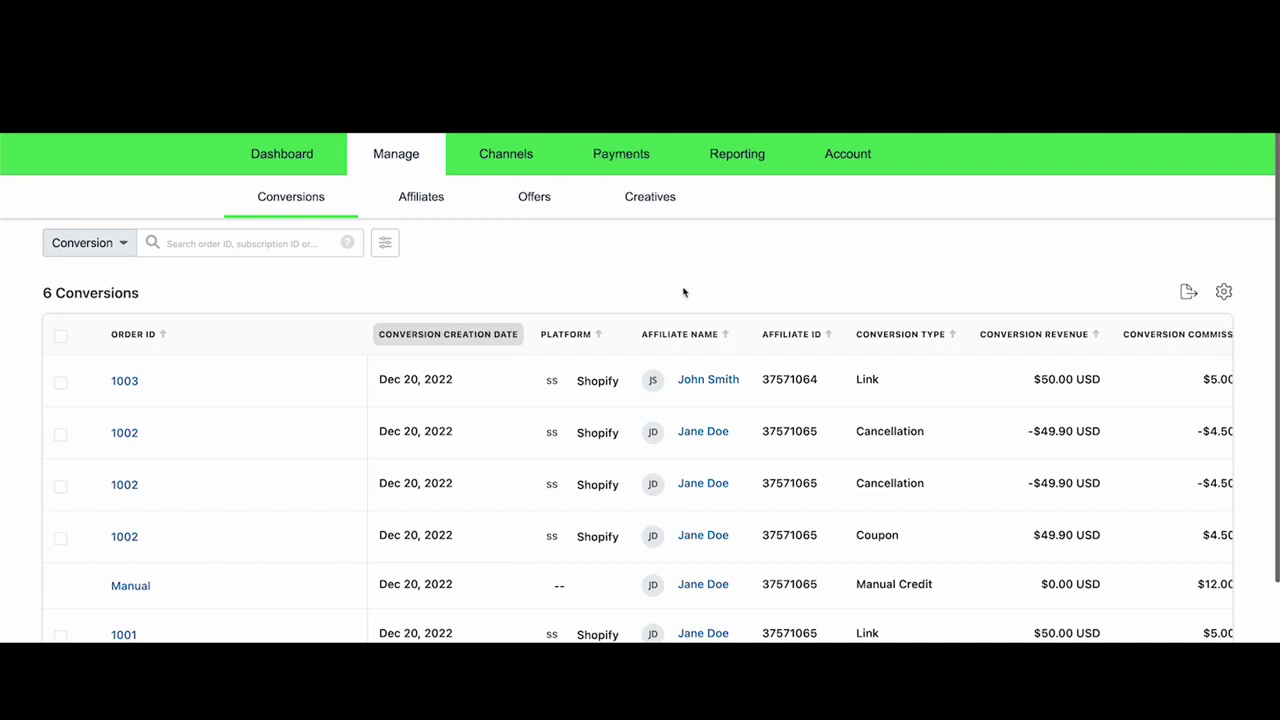
- Add a coupon-code conversion trigger JOHN10 to the affiliate's profile
click(708, 380)
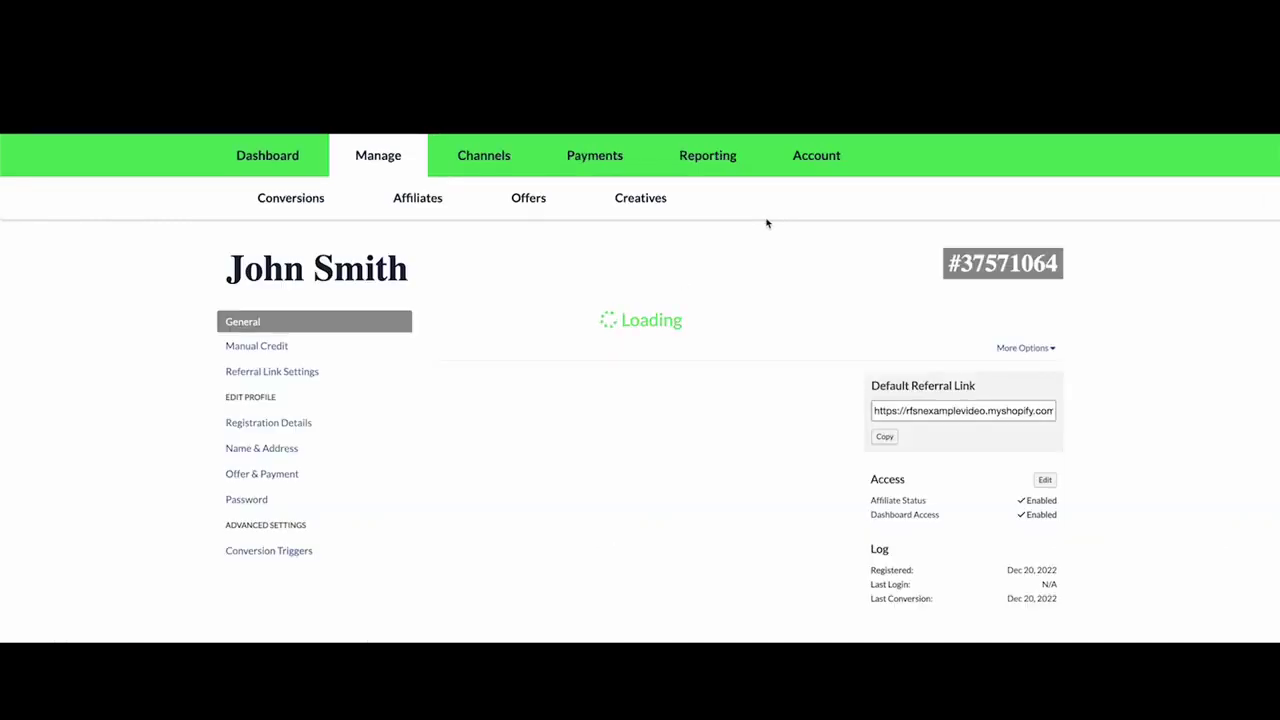
click(268, 553)
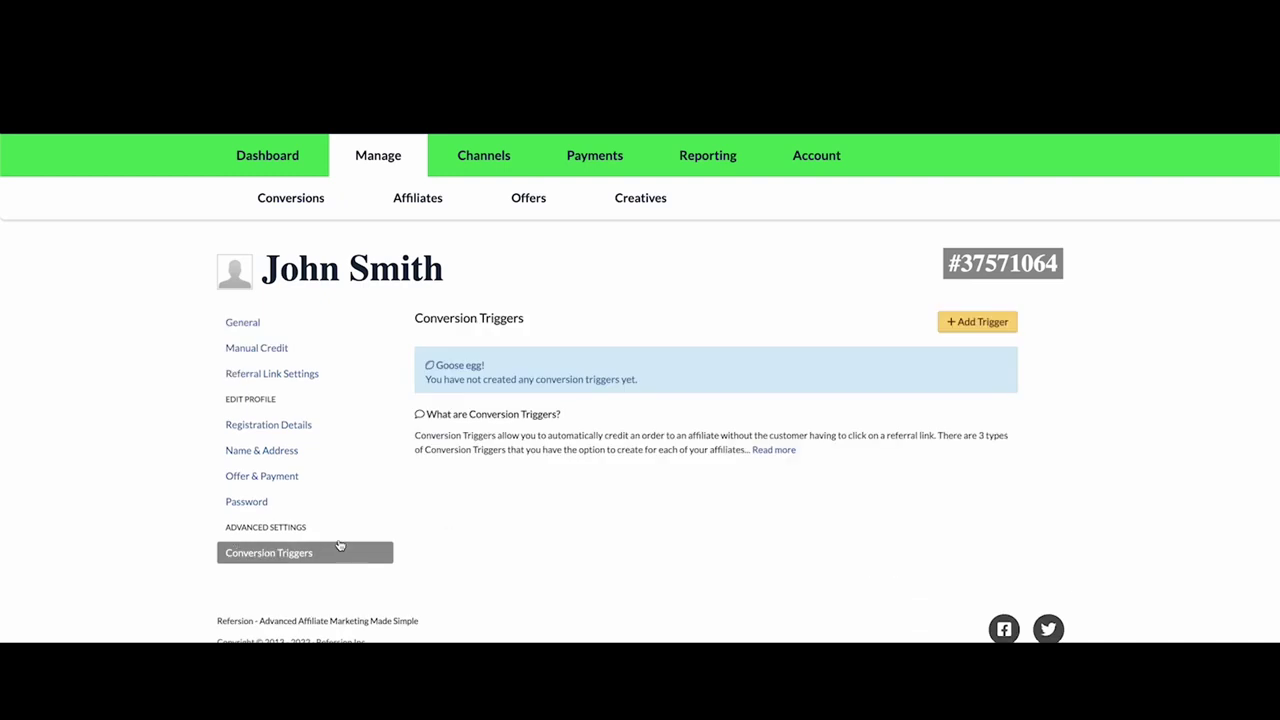
click(1004, 323)
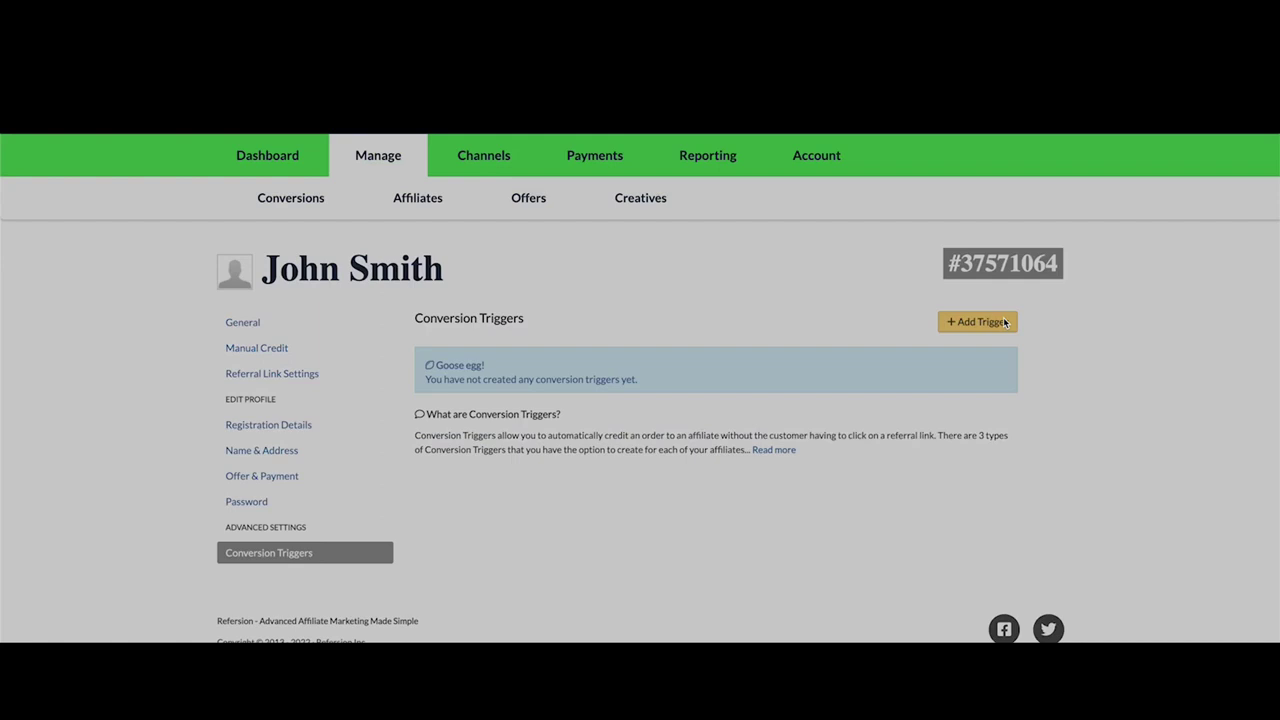
click(690, 219)
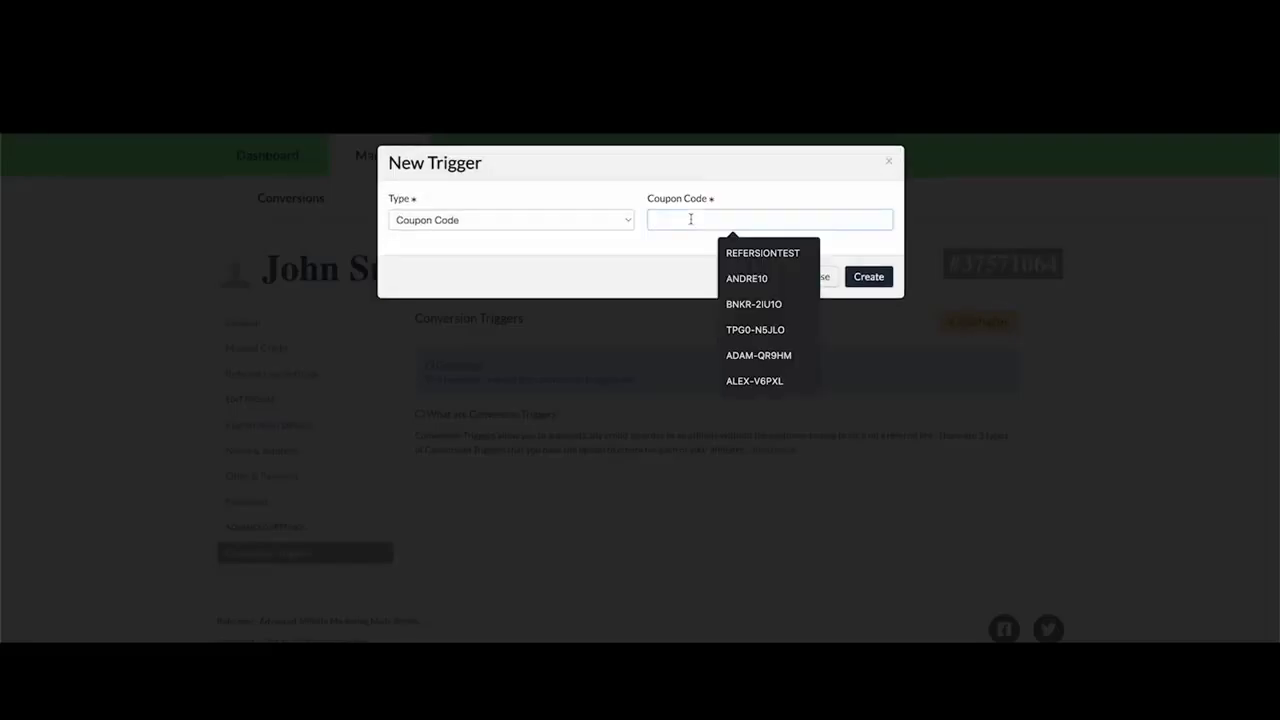
text(JOHN10)
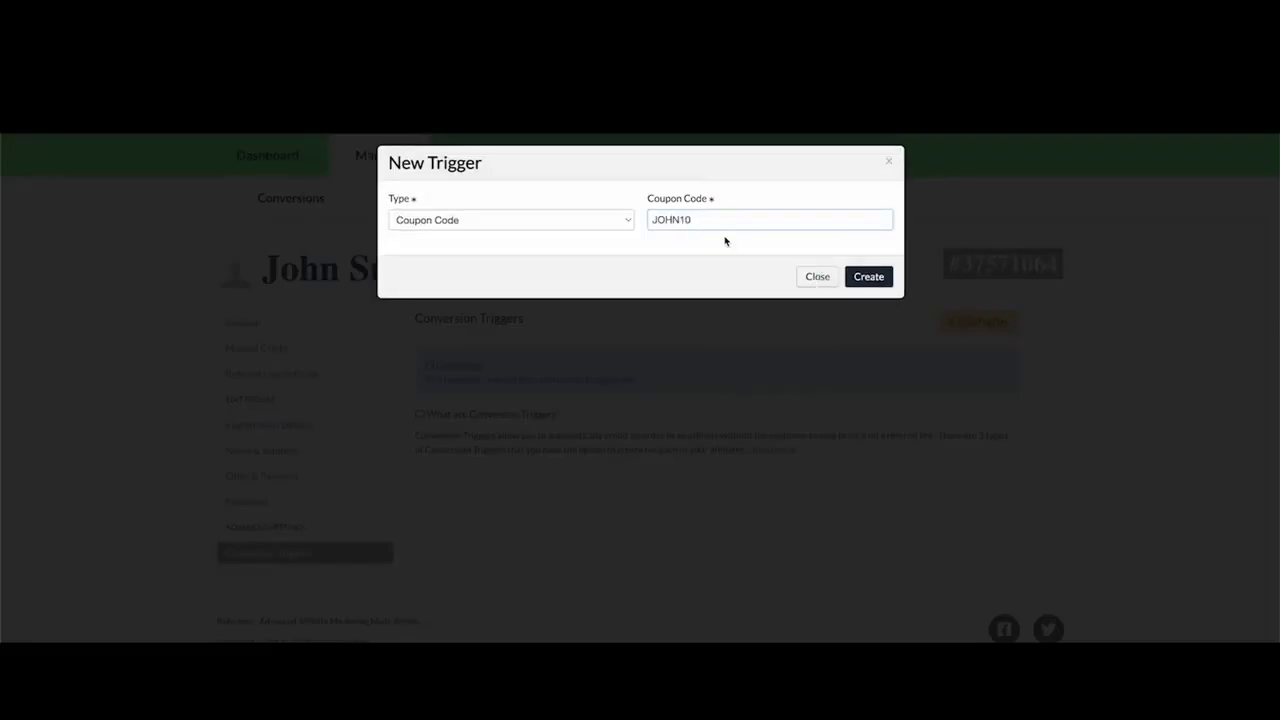
click(884, 281)
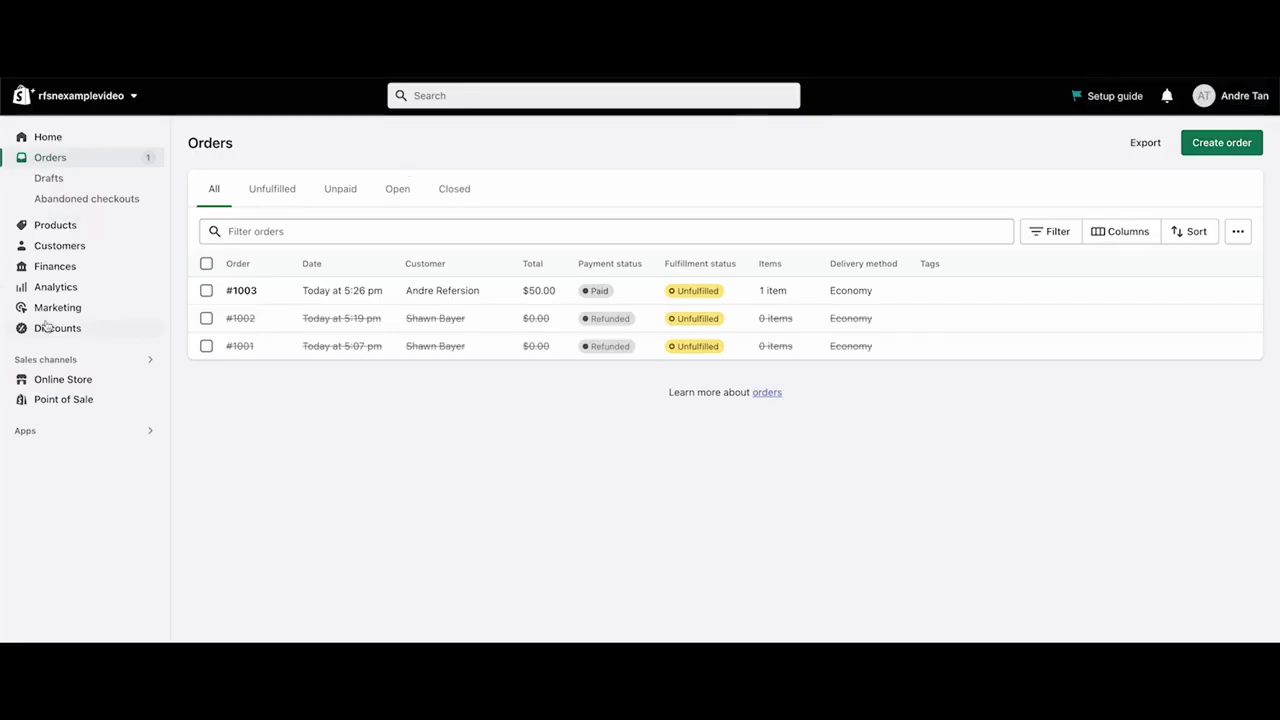
- Show Shopify's Discounts list with the active JOHN10 code for 10% off
click(45, 326)
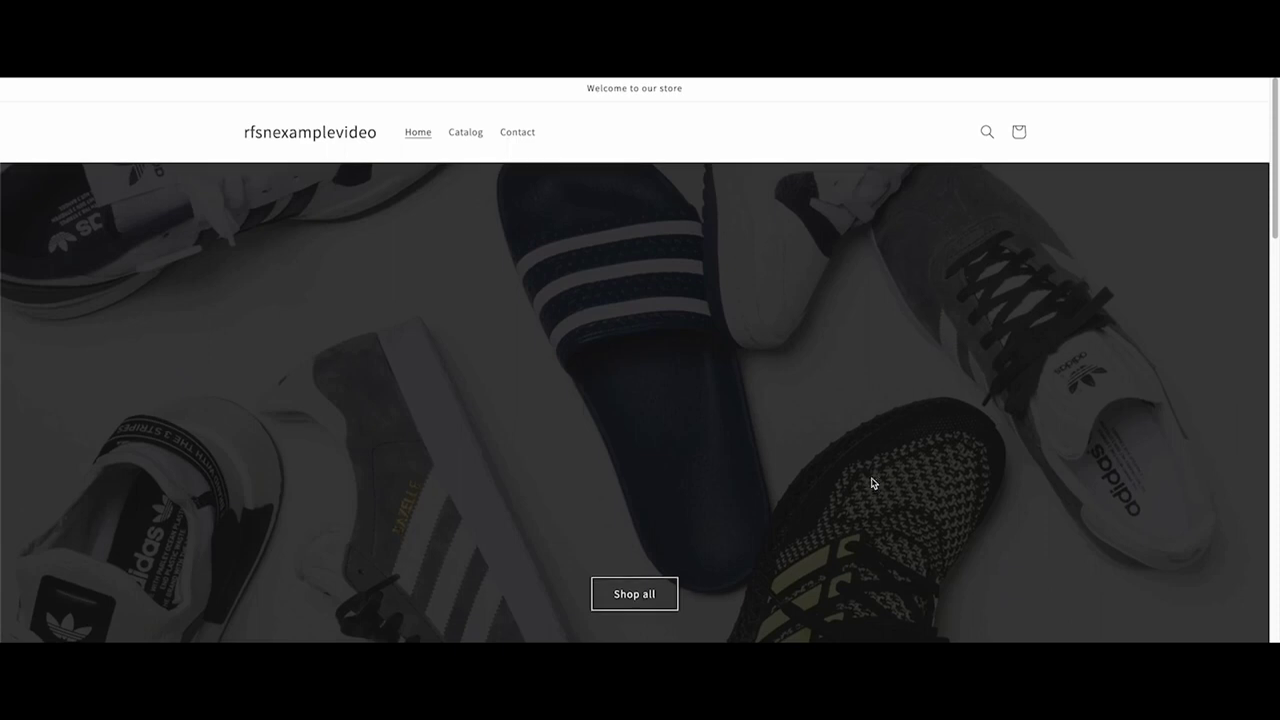
- Add the Kid's Stan Smith to the cart and apply discount code JOHN10 at checkout
scroll(872, 483, down, 6)
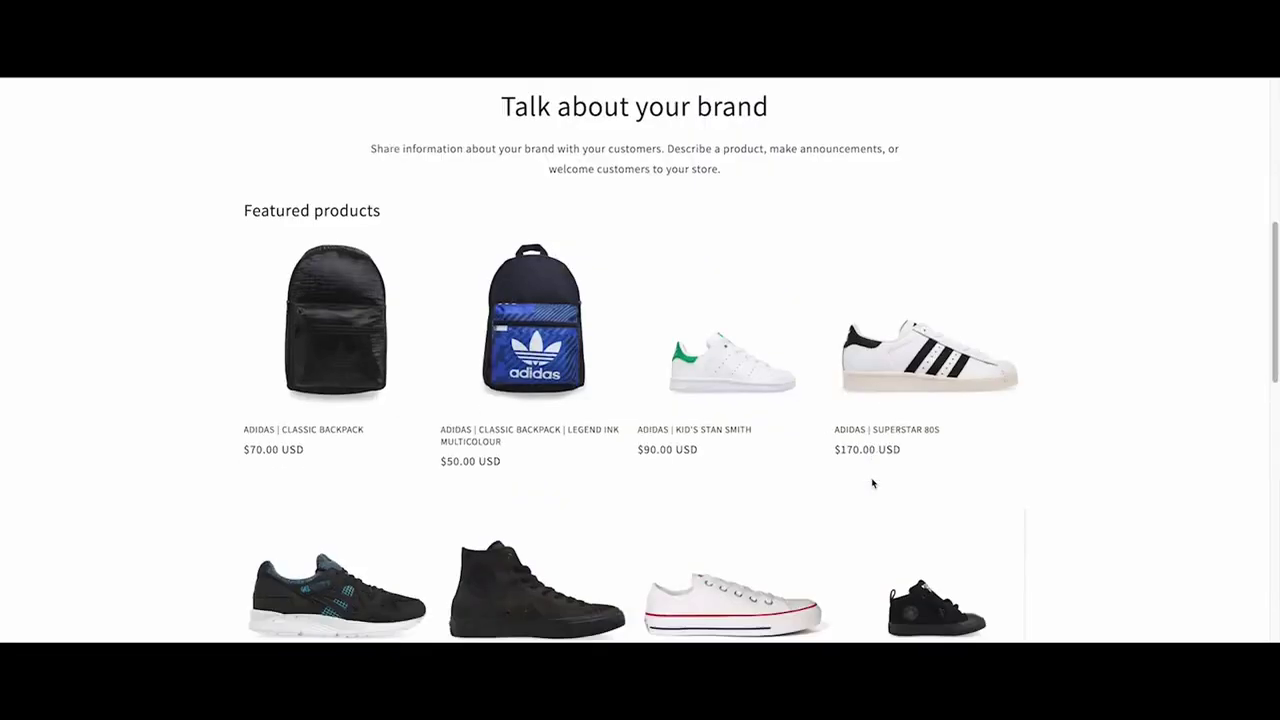
click(716, 374)
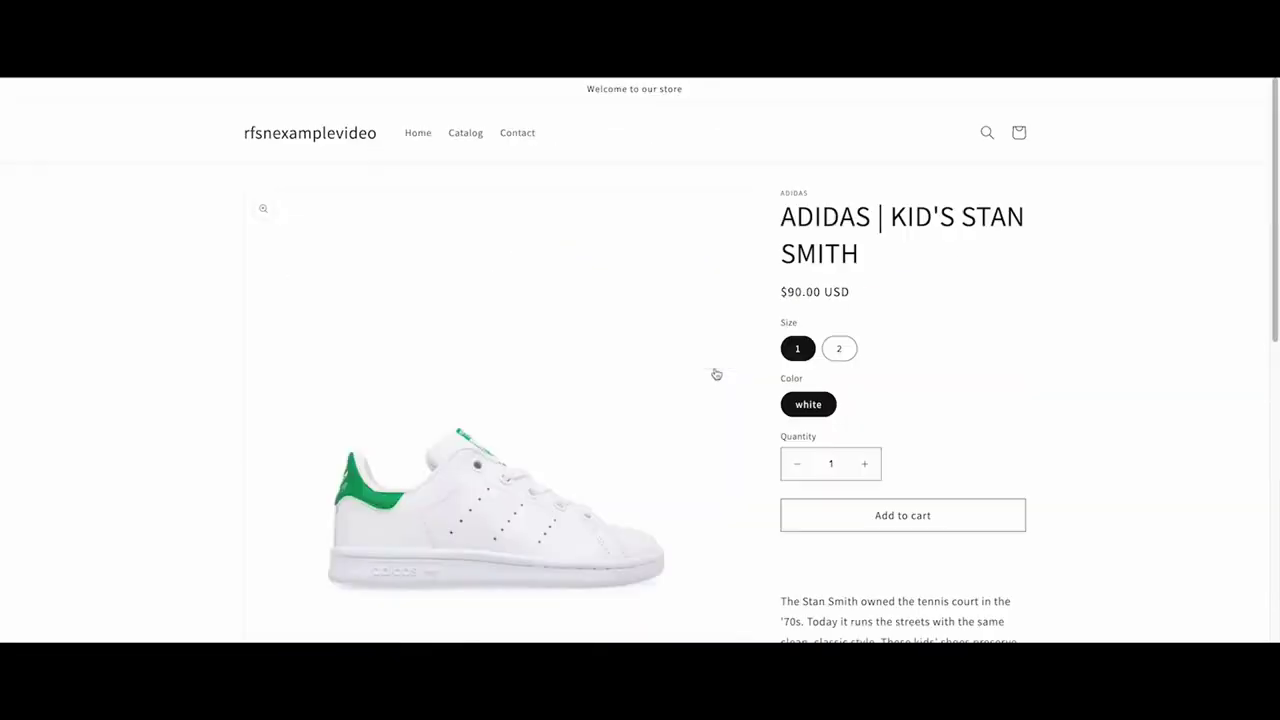
click(944, 516)
click(808, 220)
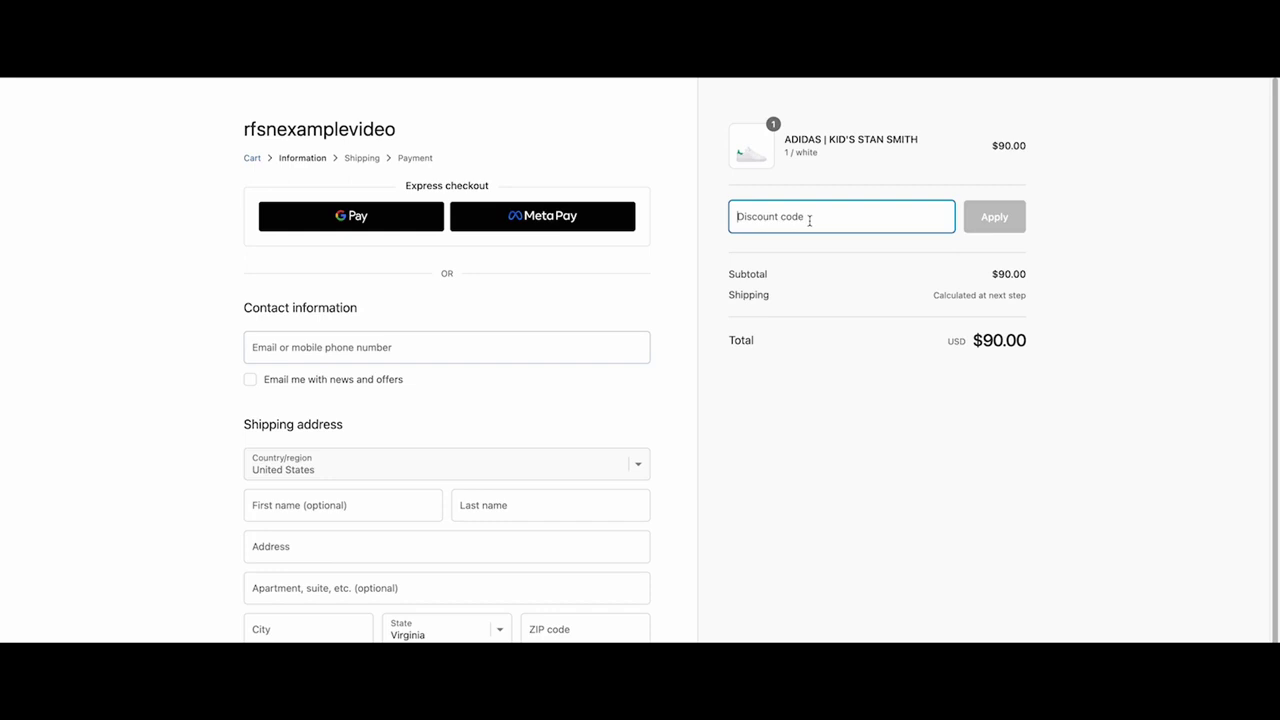
text(JOHN10)
key(Return)
click(412, 340)
- Fill in the contact e-mail, name and suggested New York address with Floor 10
key(Tab)
text(Andre	Refersion)
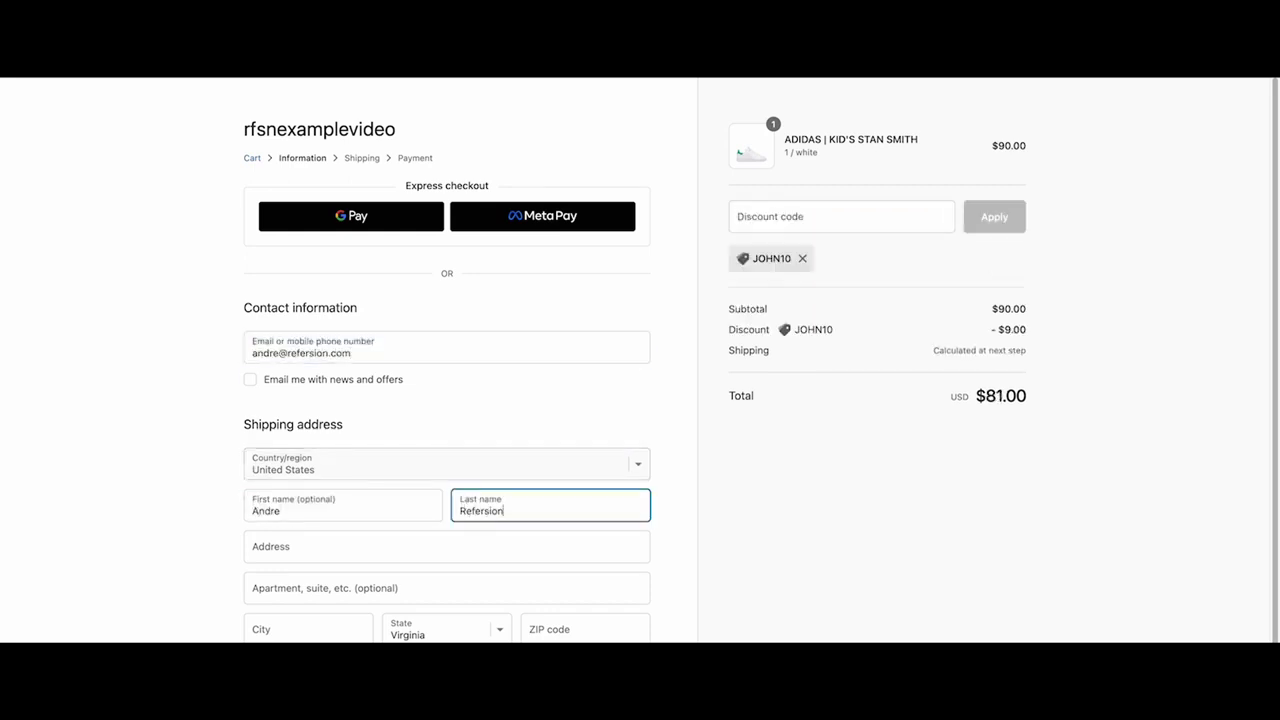
key(Tab)
text(242 West 38th)
key(Down)
key(Return)
key(Tab)
text(Floor 10)
key(Return)
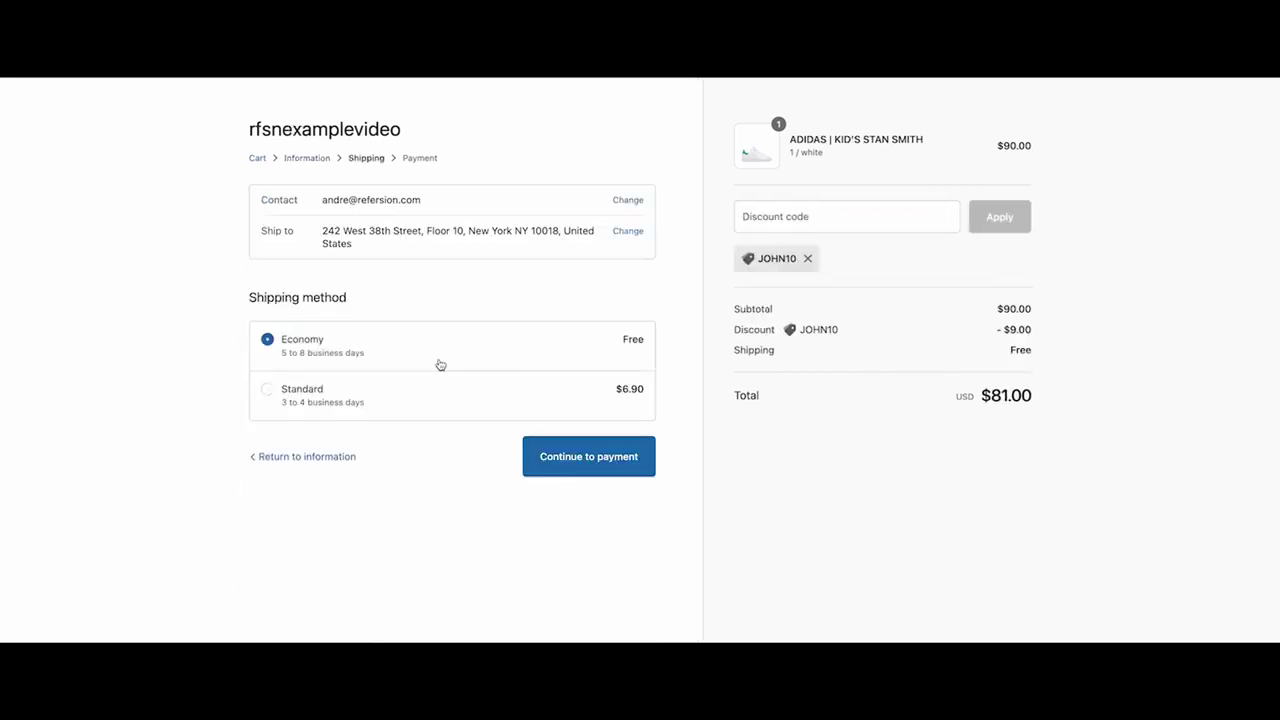
- Choose free Economy shipping and pay with the test card, expiry 10/23, CVV 123
click(600, 458)
click(471, 436)
text(4242 4242 4242 4242)
key(Tab)
text(Test Orders)
key(Tab)
text(10 / 23)
key(Tab)
text(123)
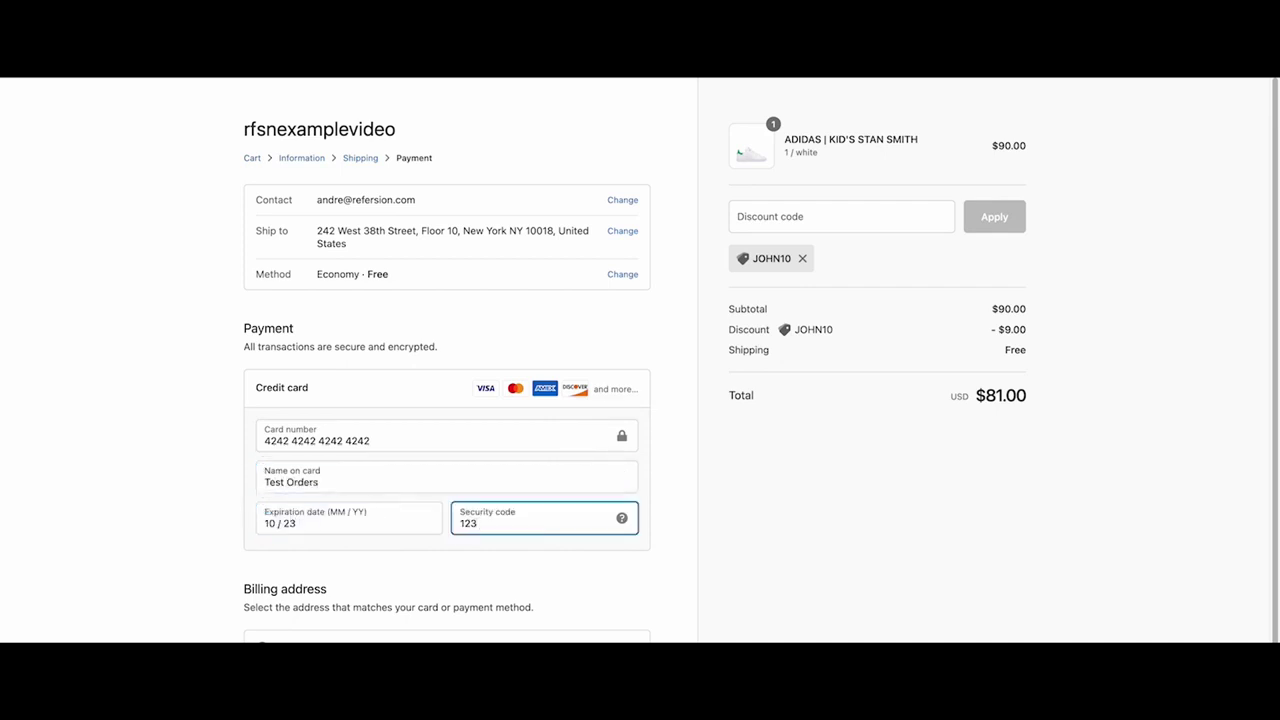
key(Return)
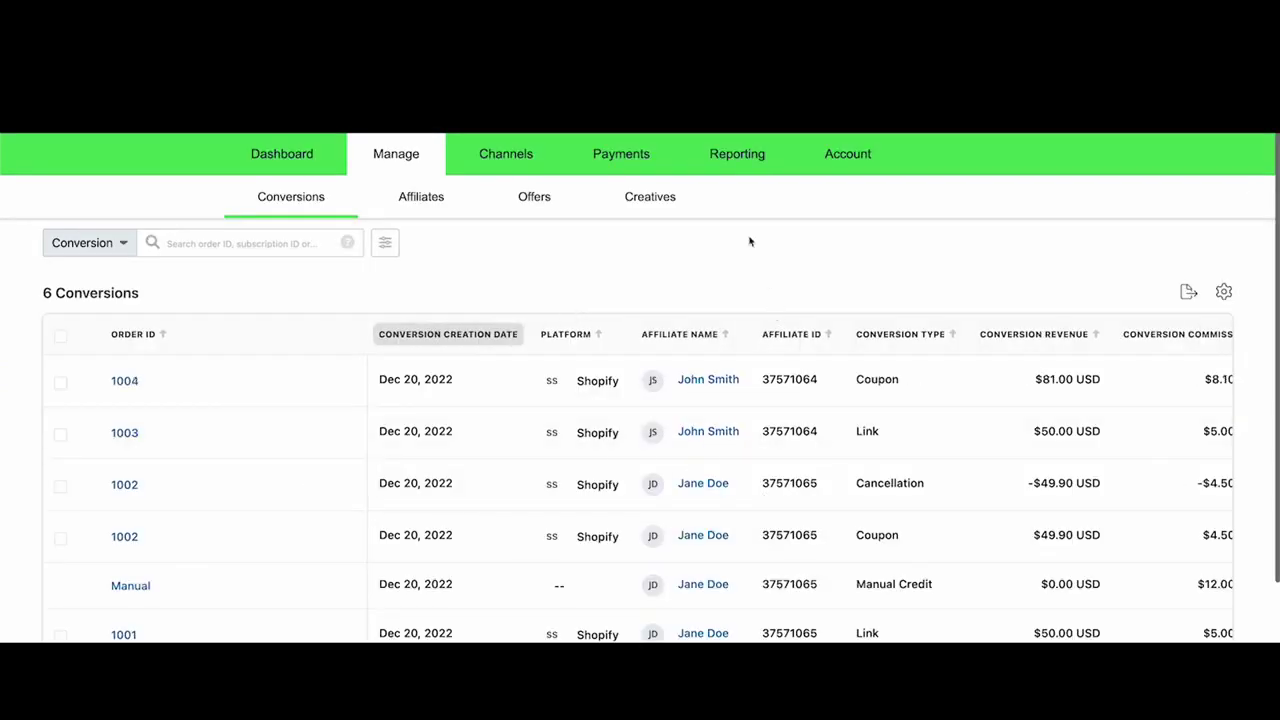
mouse_move(149, 389)
scroll(1100, 560, right, 4)
scroll(700, 480, left, 3)
- Refresh Conversions, deny order 1004's cancellation and approve order 1003's link conversion
click(321, 199)
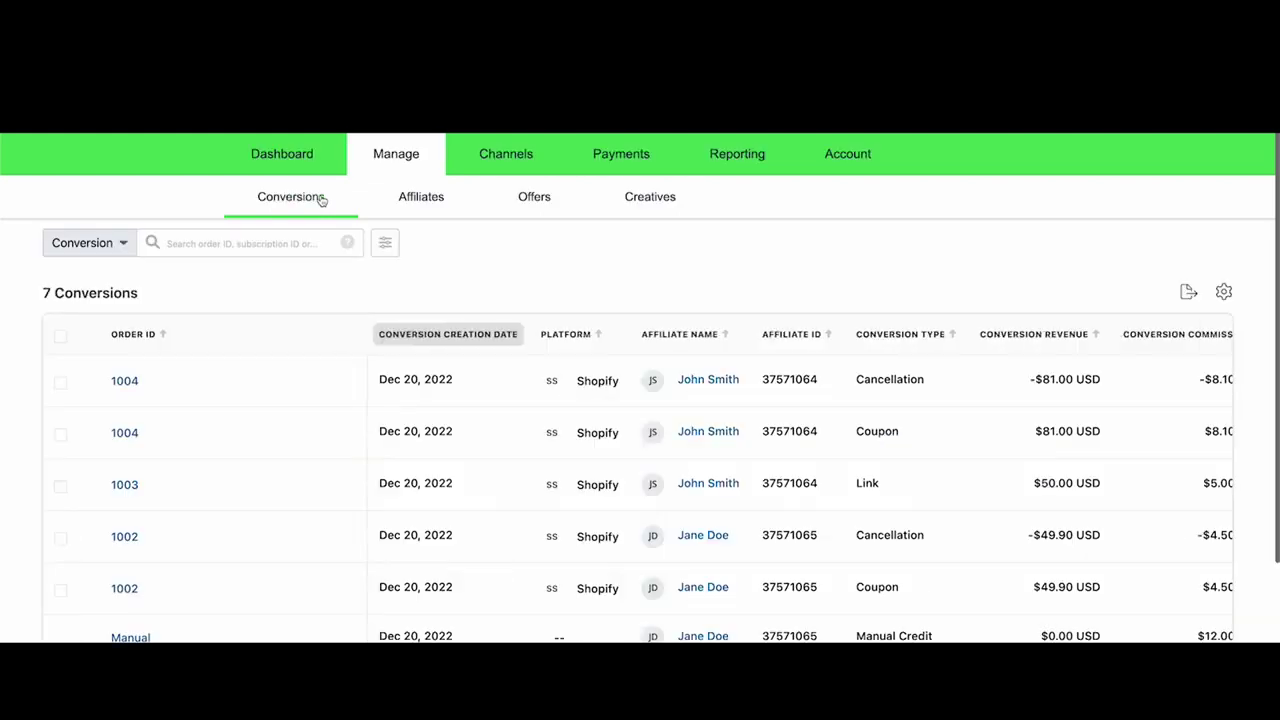
mouse_move(169, 394)
scroll(795, 480, right, 3)
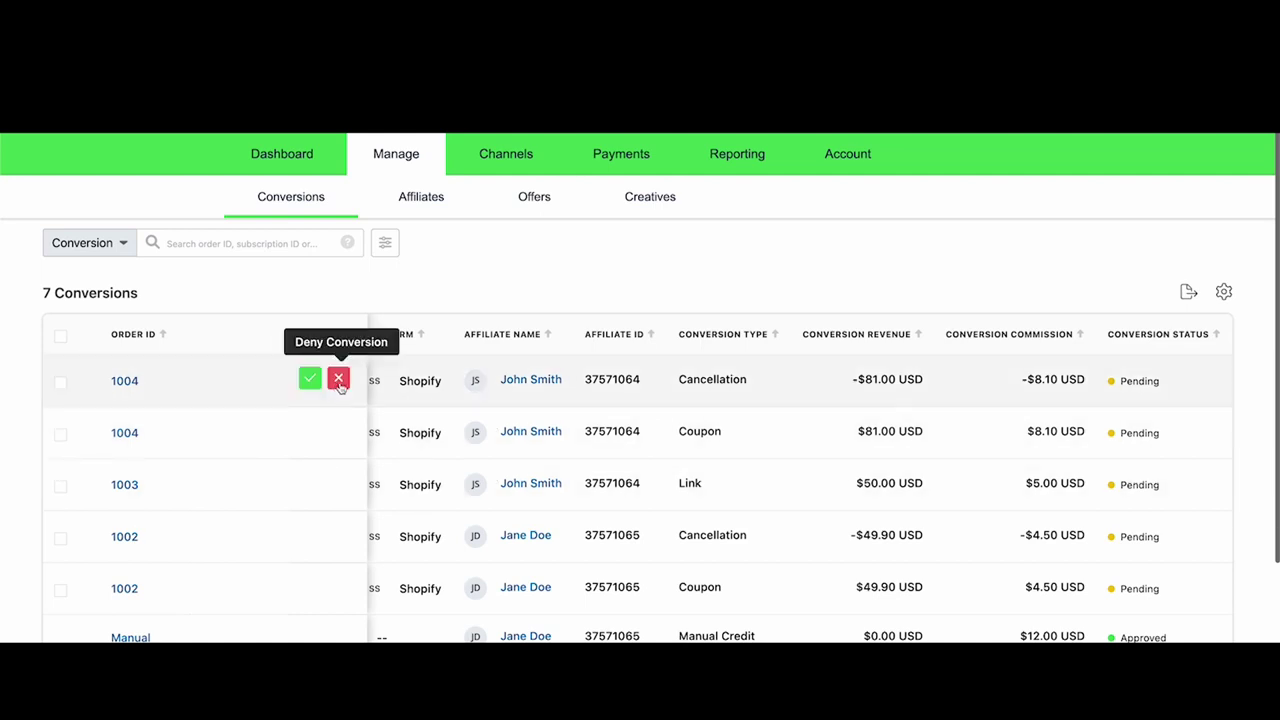
click(337, 433)
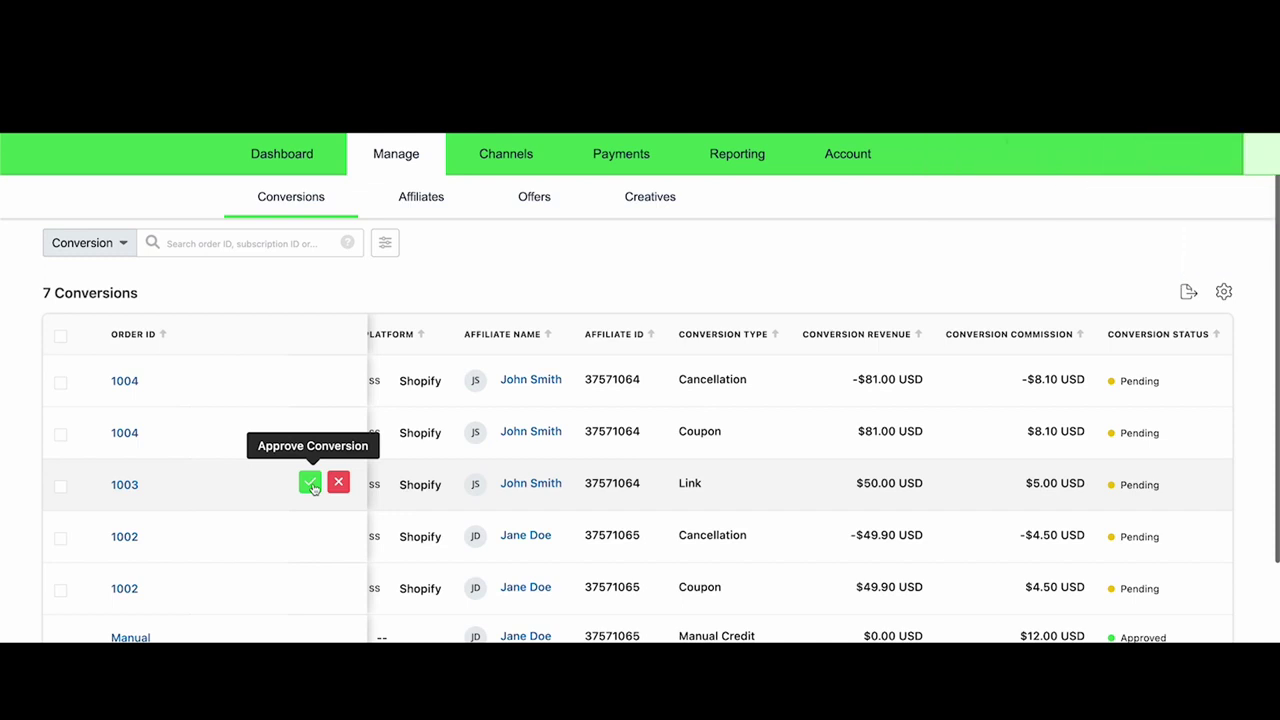
click(311, 483)
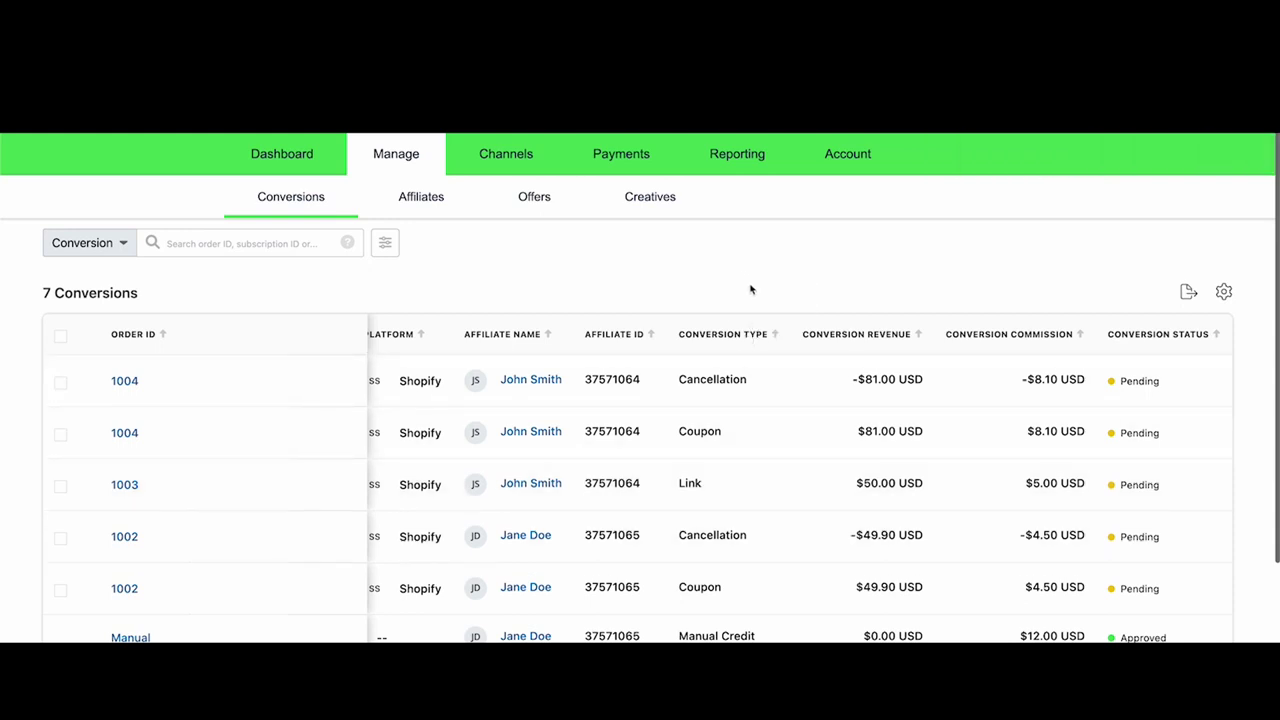
- Open Payments' Ready to Pay list and select the affiliate owed $5.00 USD
click(621, 154)
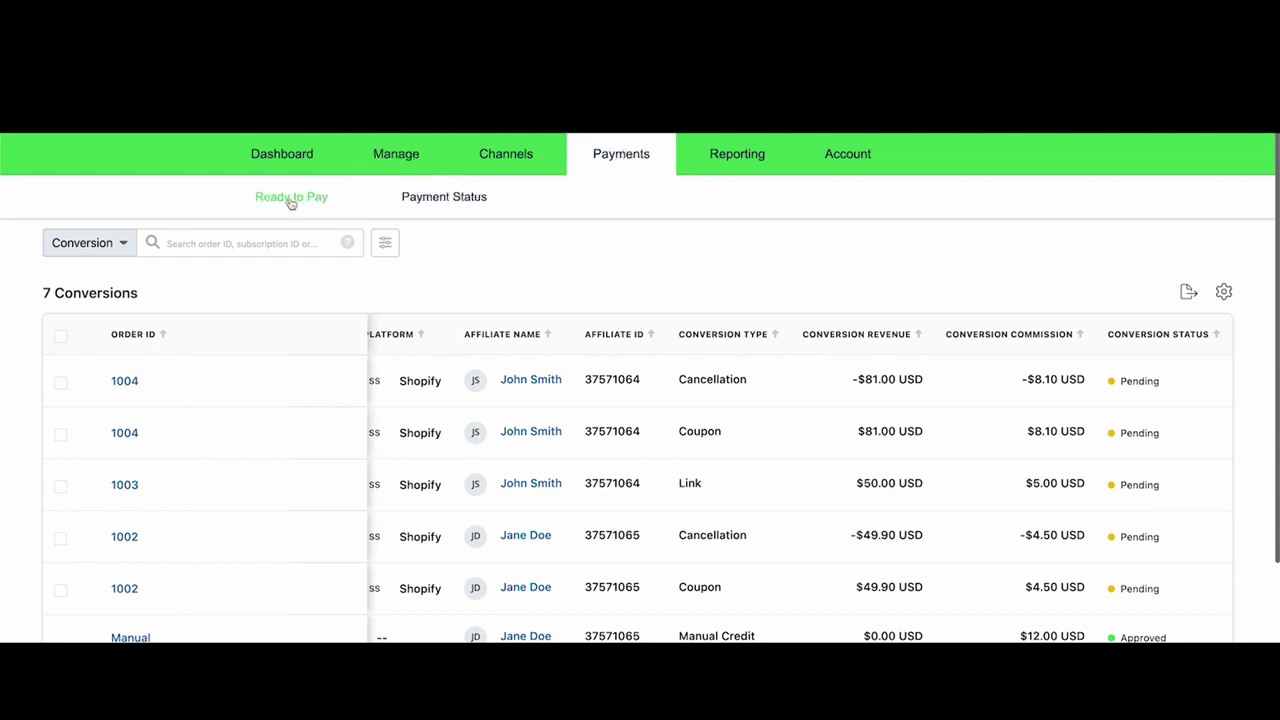
click(291, 200)
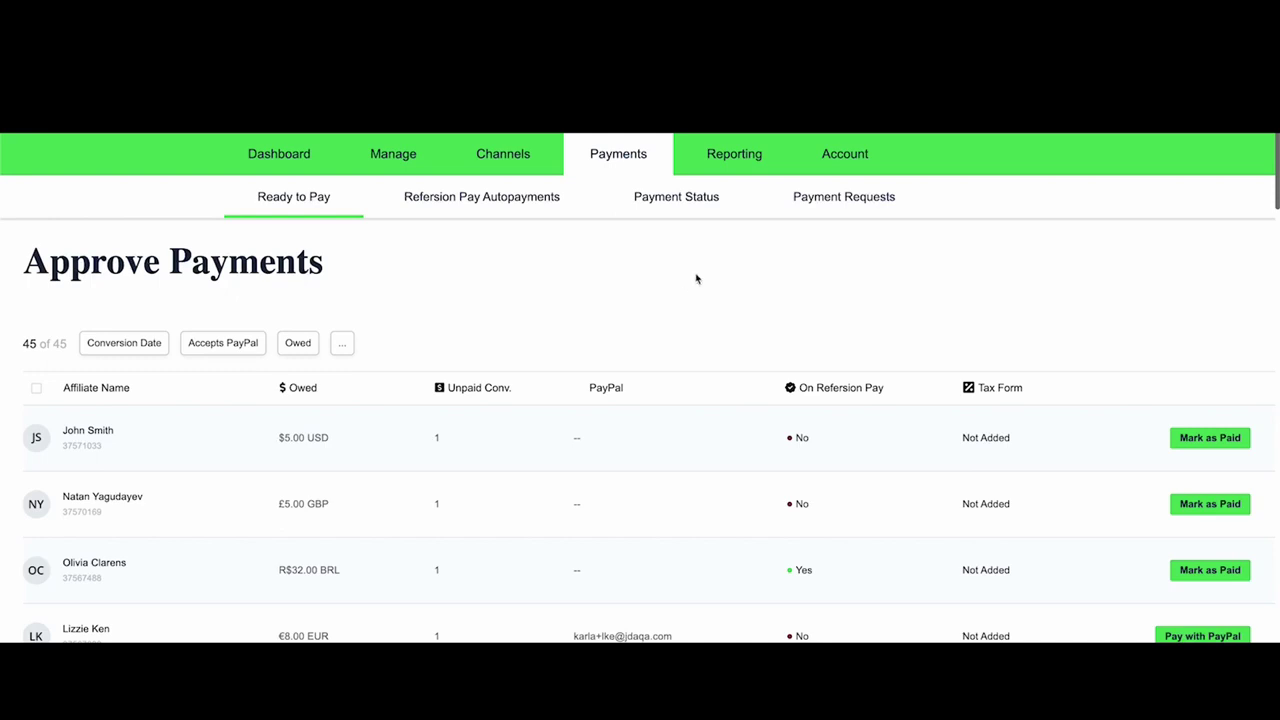
click(37, 439)
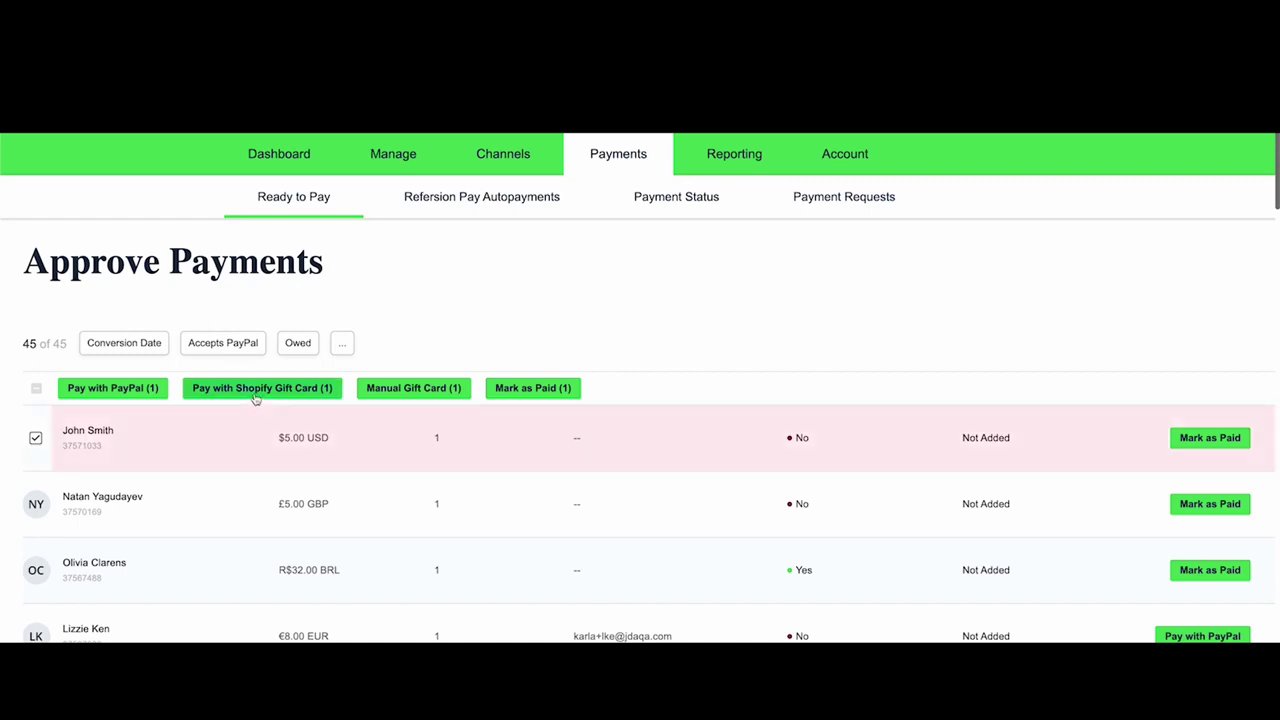
- Pay $5.00 by Shopify gift card with the note 'Here's Your Commission' and confirm
click(256, 390)
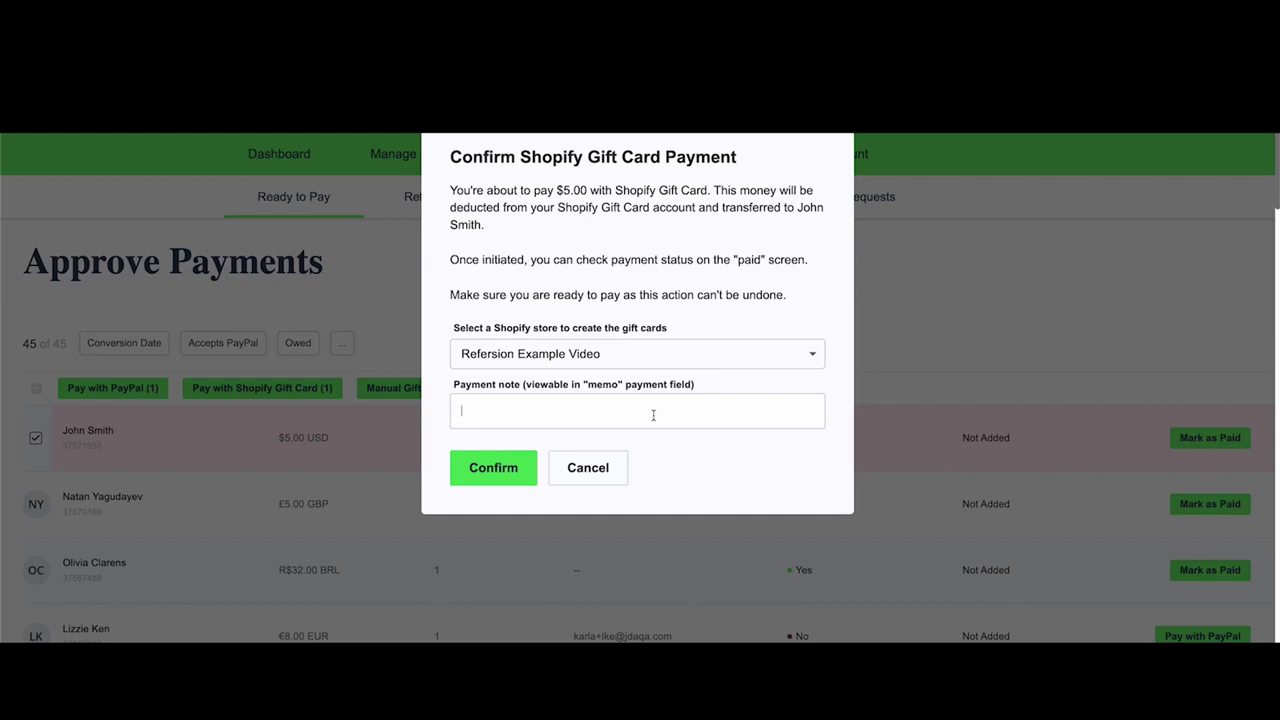
text(Here's Your Commission)
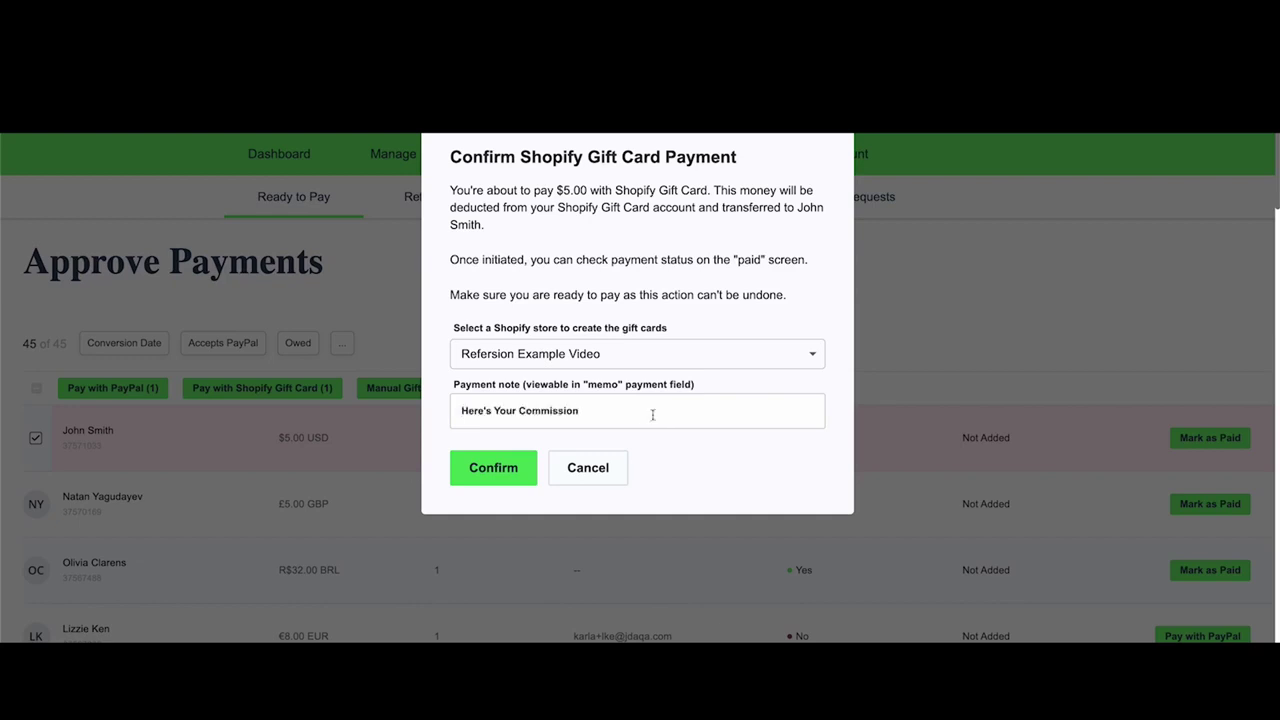
click(496, 469)
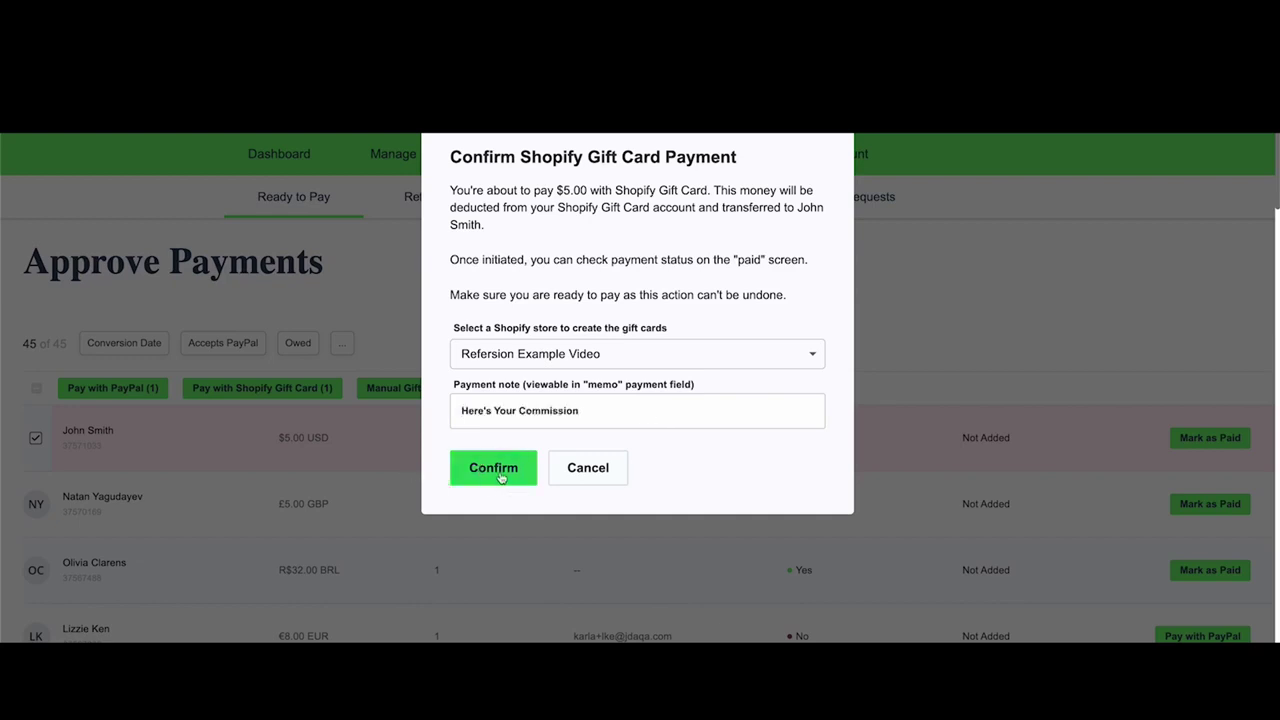